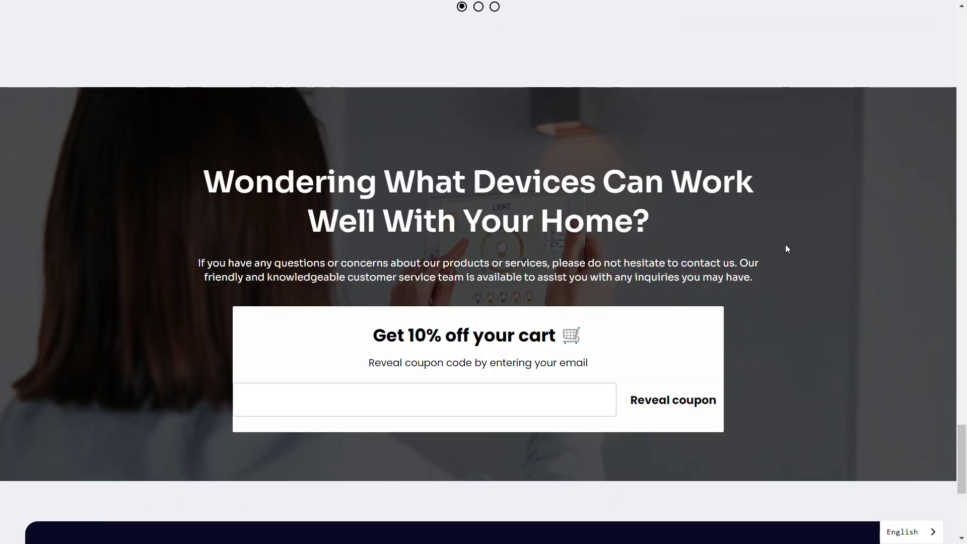
scroll(786, 249, "down", 2)
- Scroll through the storefront to review the hero section
scroll(786, 249, "up", 2)
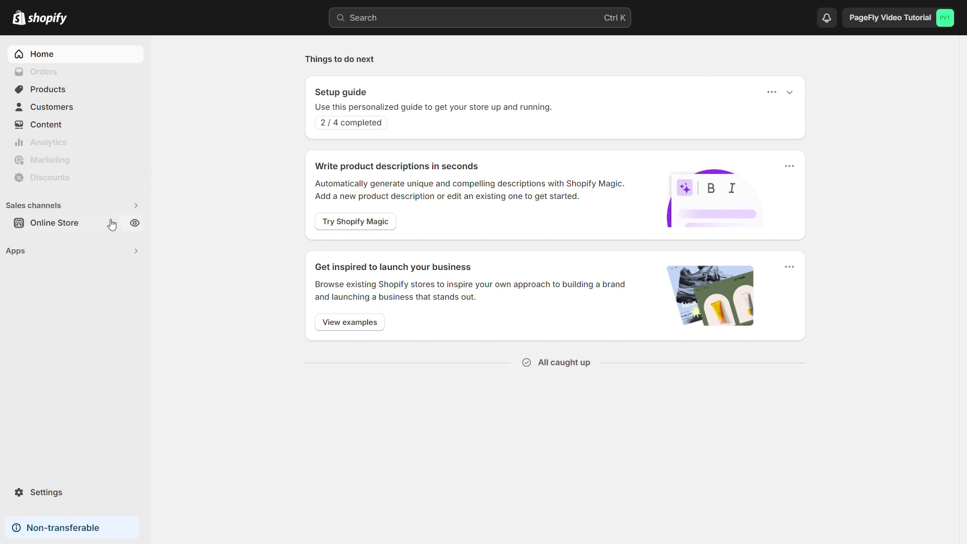
- In the Electro theme editor, turn on the 'Klaviyo Onsite Javascript' app embed and save
left_click(62, 225)
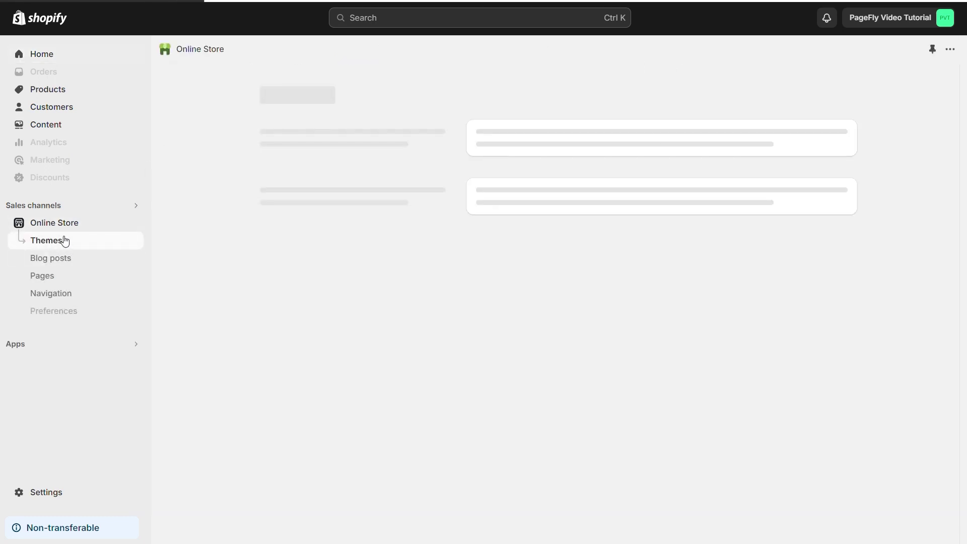
scroll(834, 271, "down", 1)
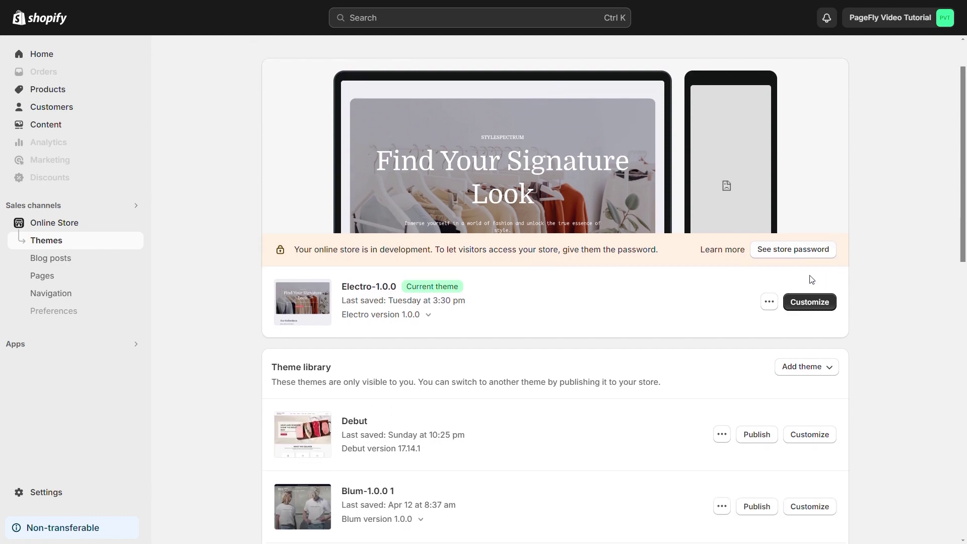
left_click(797, 309)
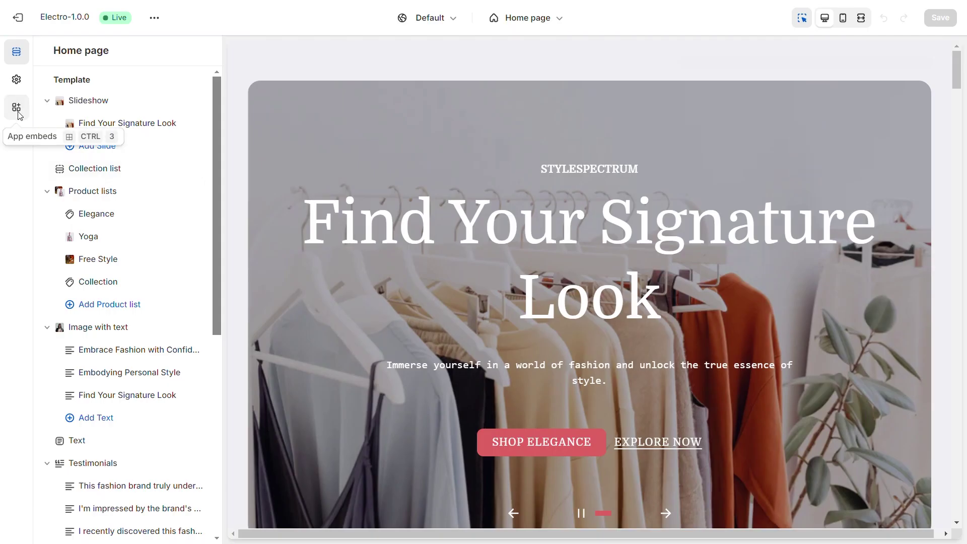
left_click(17, 109)
left_click(87, 99)
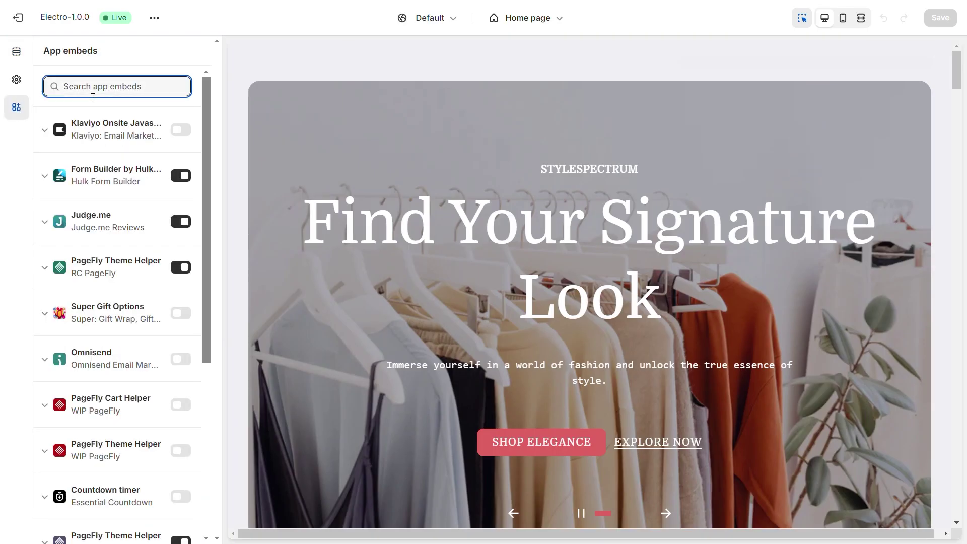
type("Klaviyo Ons")
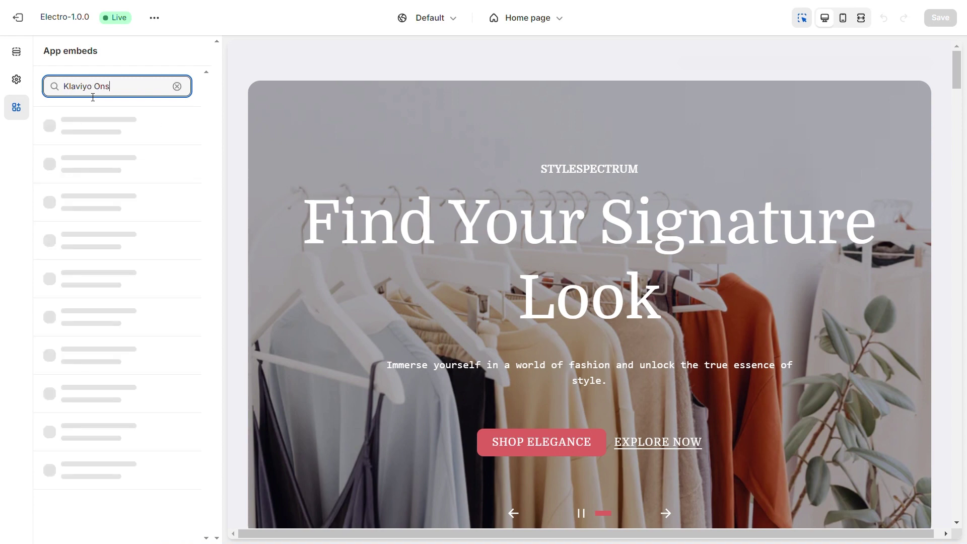
type("ite Javascript")
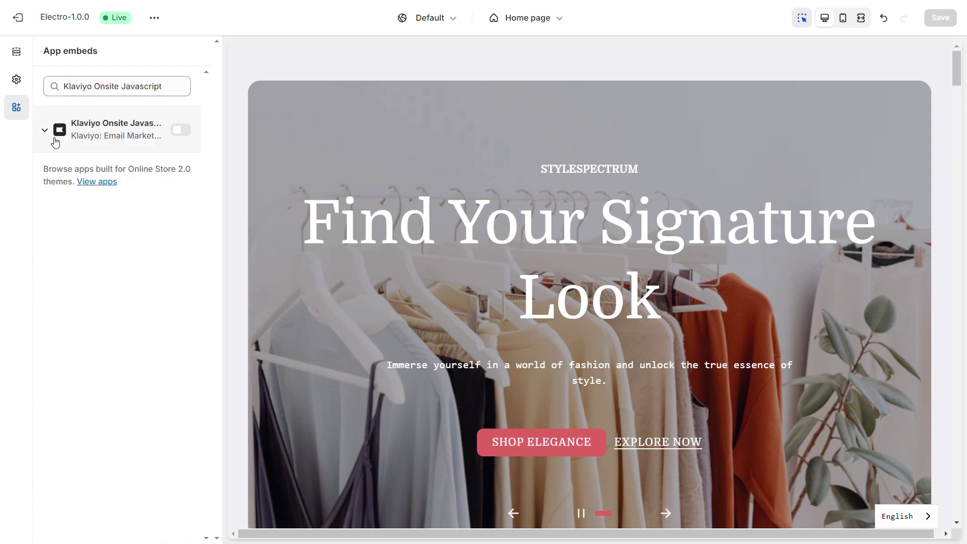
left_click(183, 130)
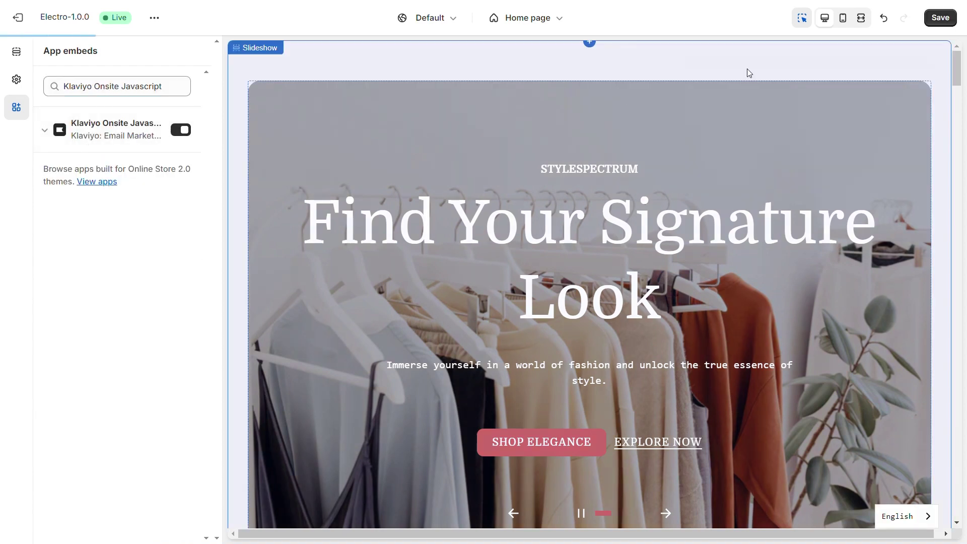
left_click(941, 21)
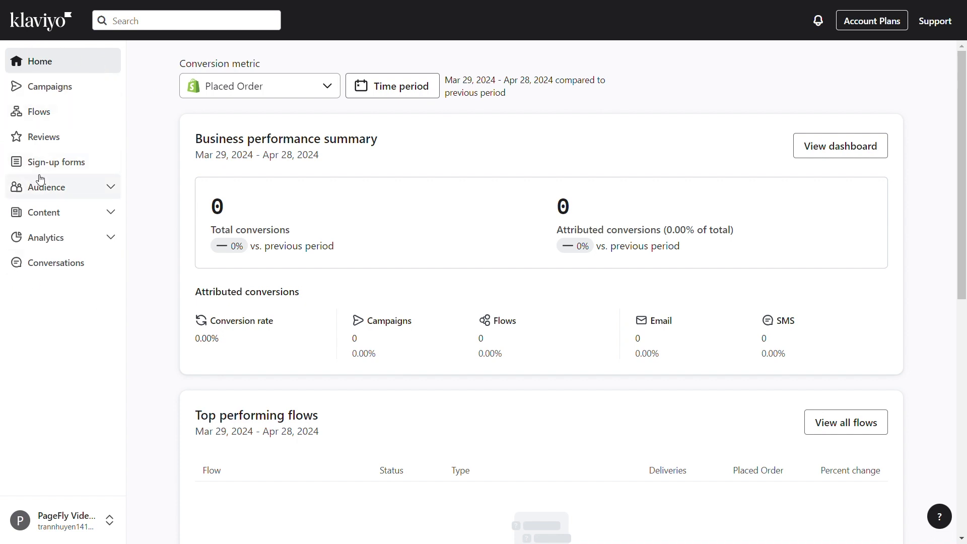
- Go to Klaviyo's Sign-up forms page and scroll down to Browse Templates
left_click(65, 166)
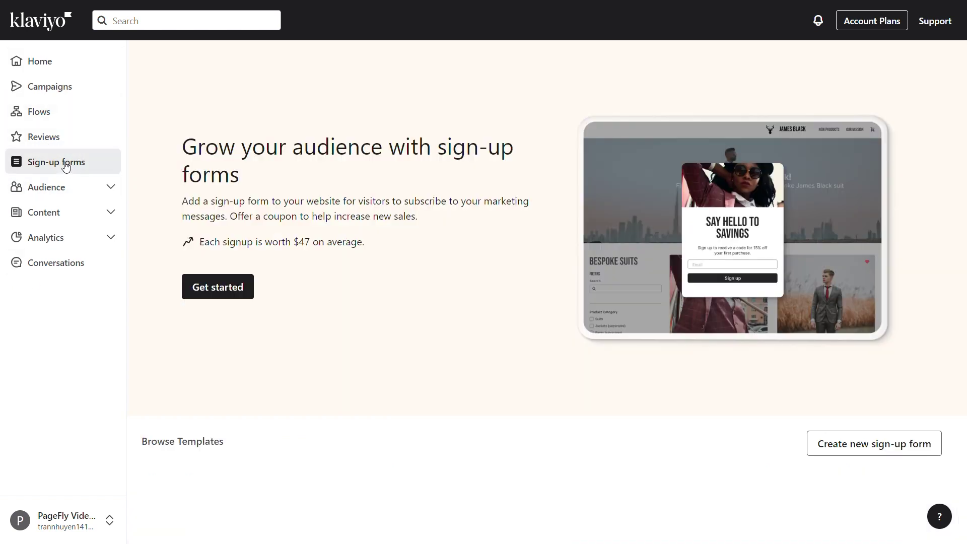
scroll(474, 245, "down", 5)
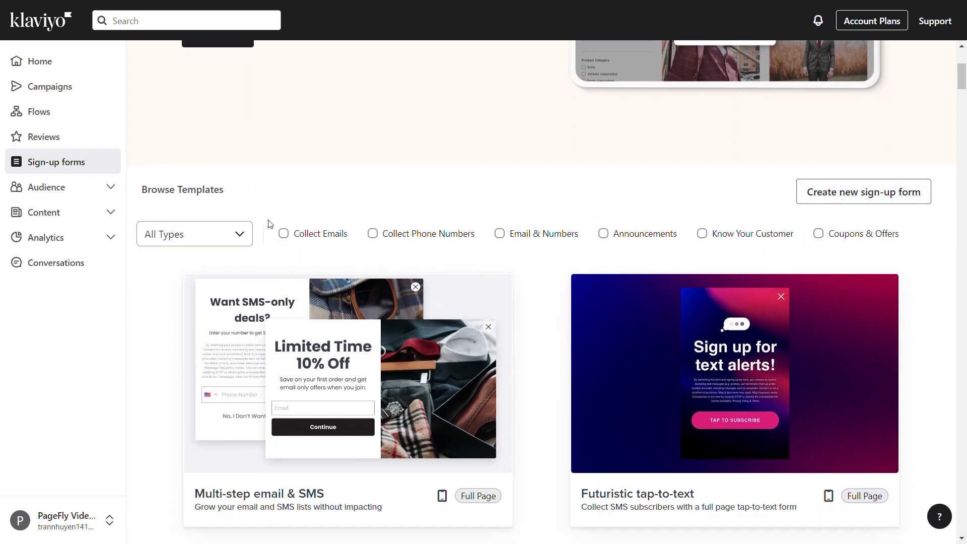
left_click(213, 234)
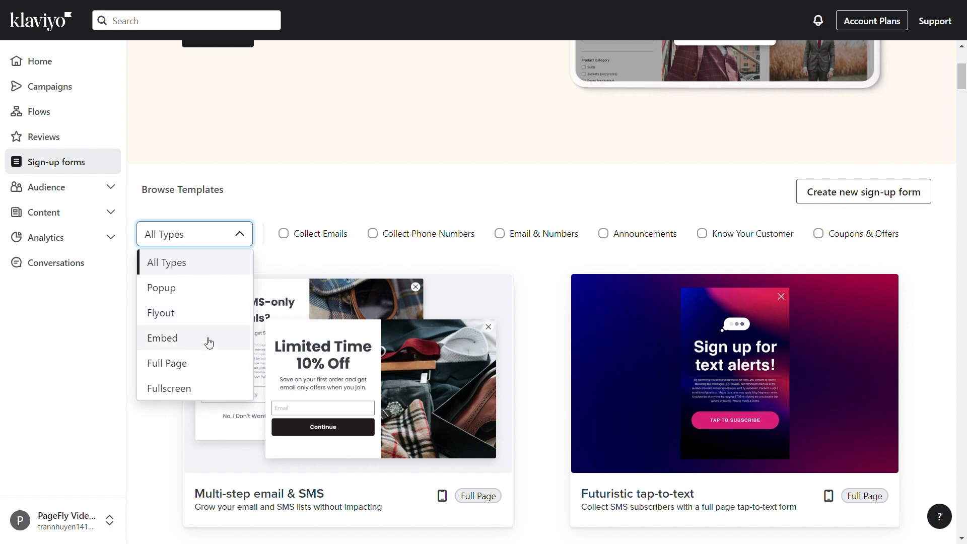
- Filter templates to Embed and create a Coupon code at checkout form sending to Preview List
left_click(160, 342)
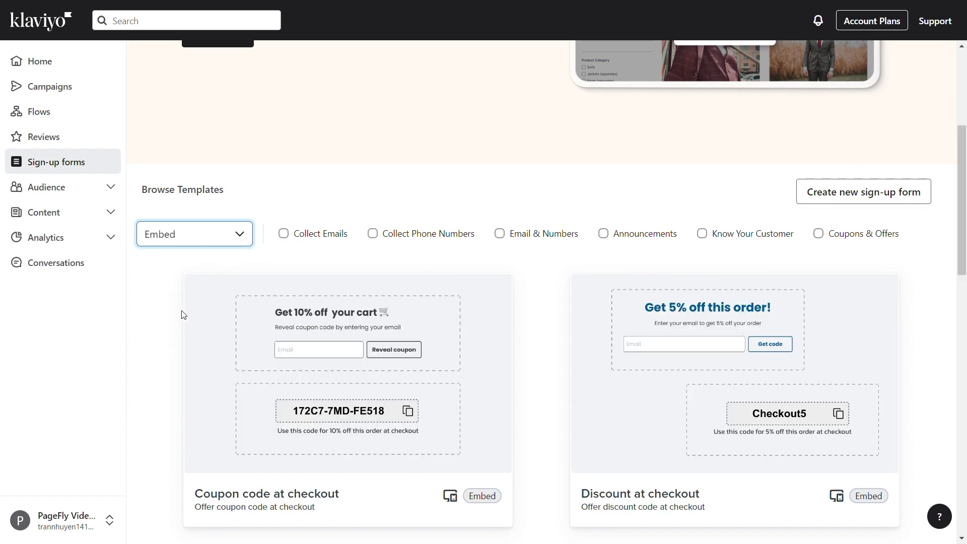
scroll(191, 309, "down", 2)
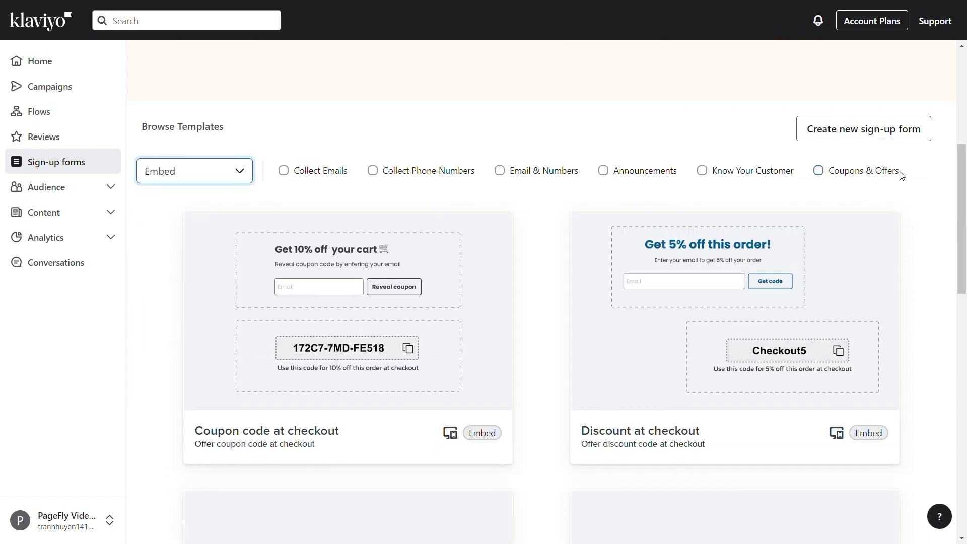
scroll(292, 197, "down", 1)
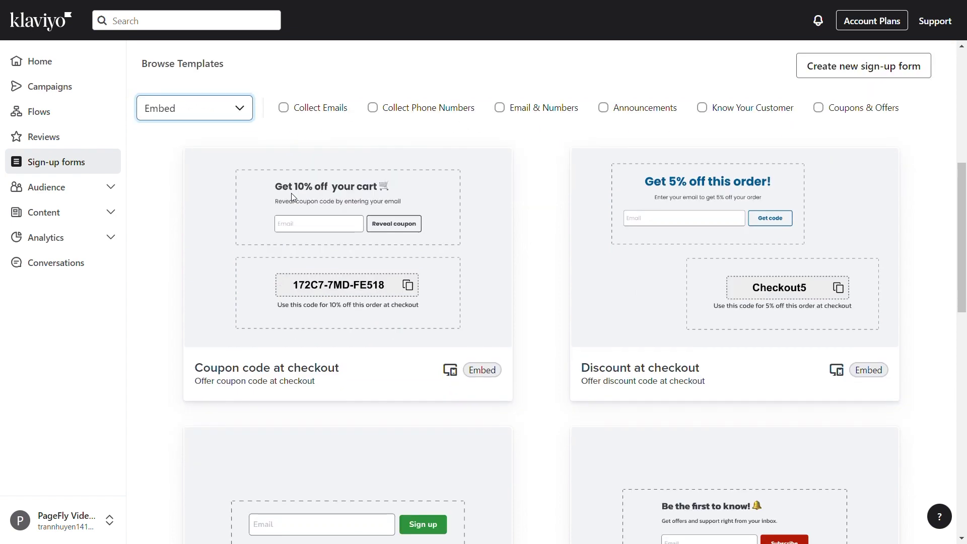
scroll(407, 388, "down", 8)
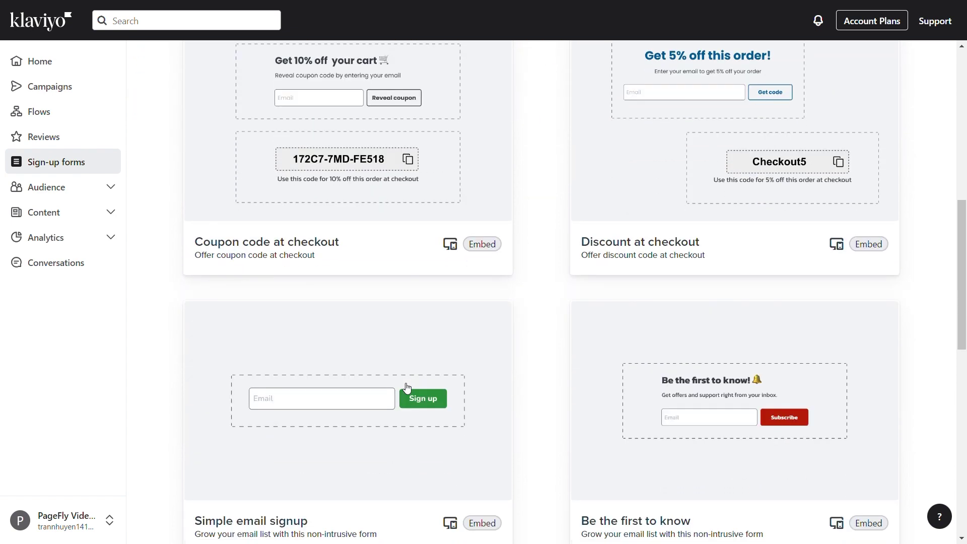
scroll(406, 389, "up", 3)
scroll(403, 388, "up", 5)
left_click(451, 372)
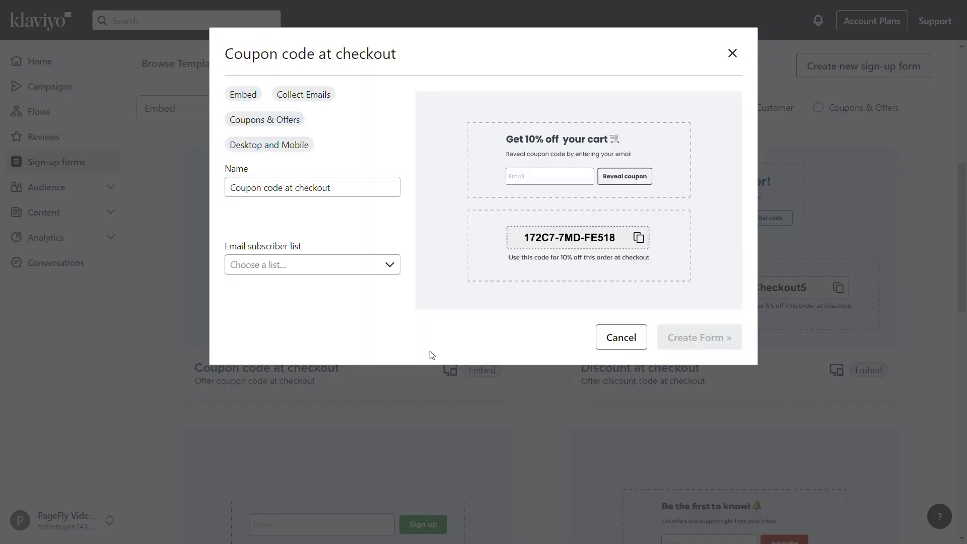
left_click(356, 272)
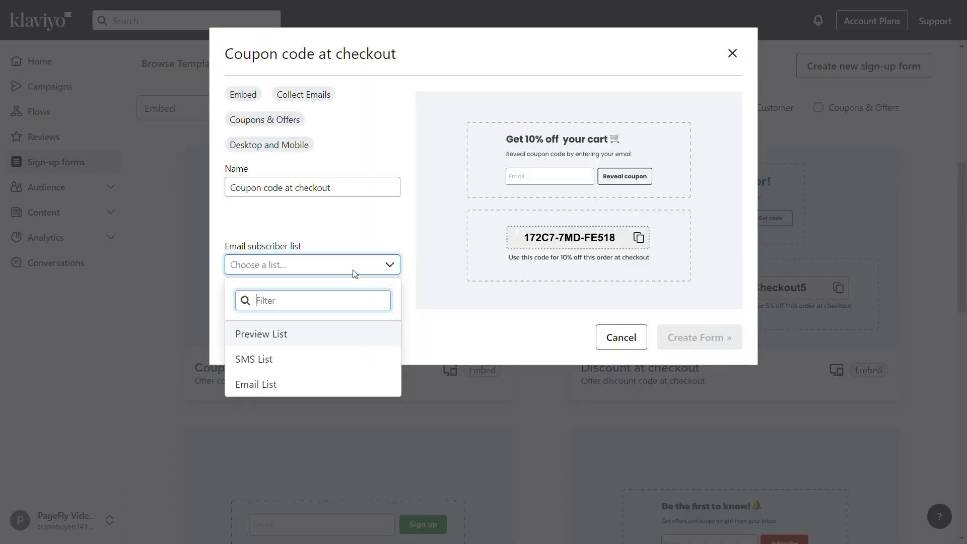
left_click(288, 333)
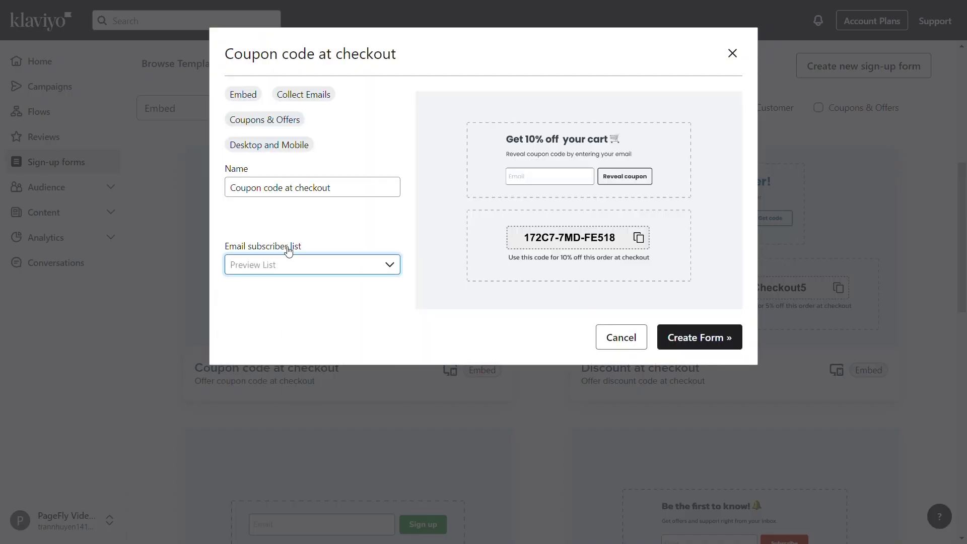
left_click(699, 340)
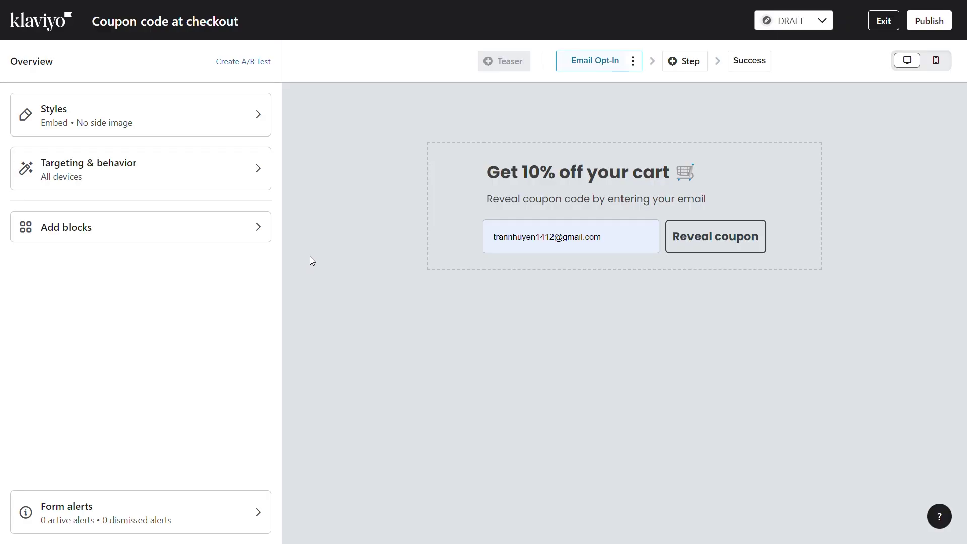
- Copy the form's embed code from Targeting & behavior and publish the form
left_click(111, 176)
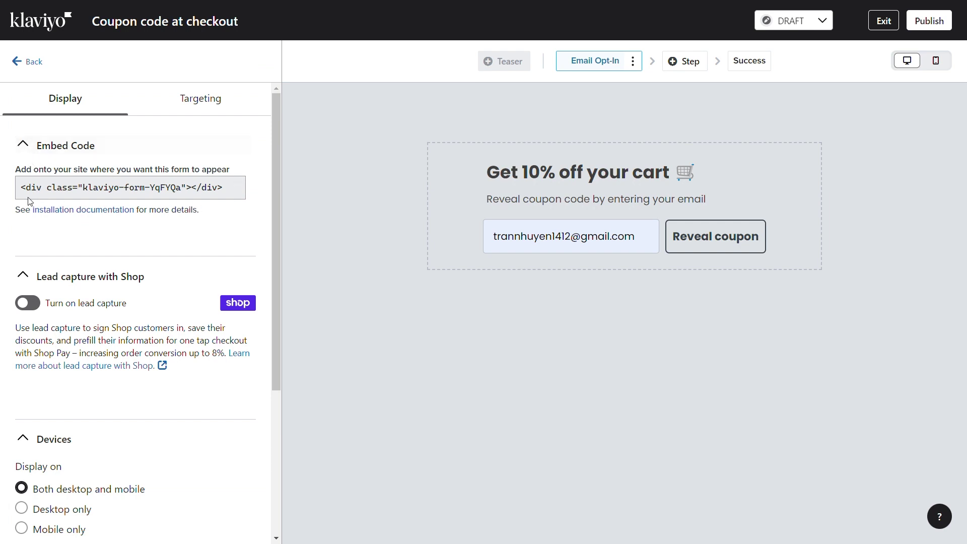
left_click(120, 189)
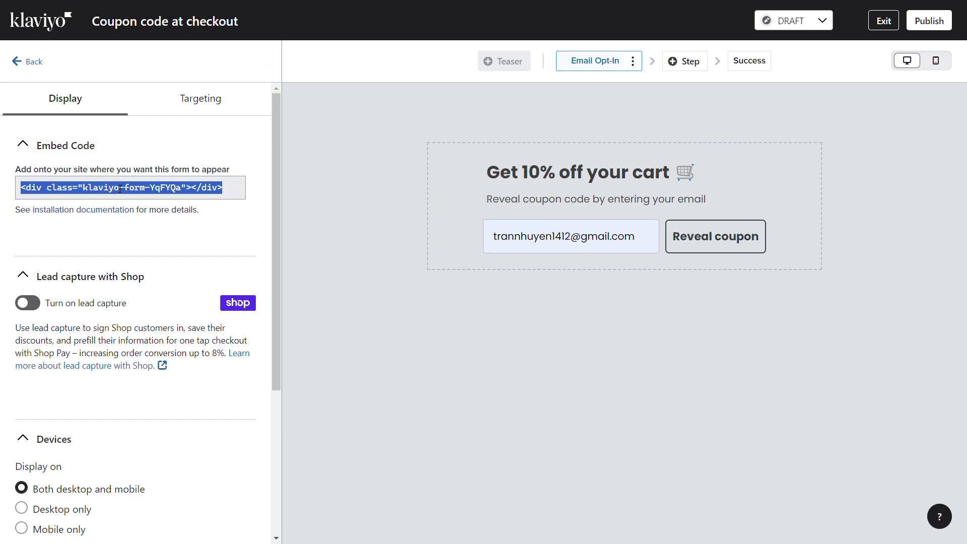
left_click(931, 23)
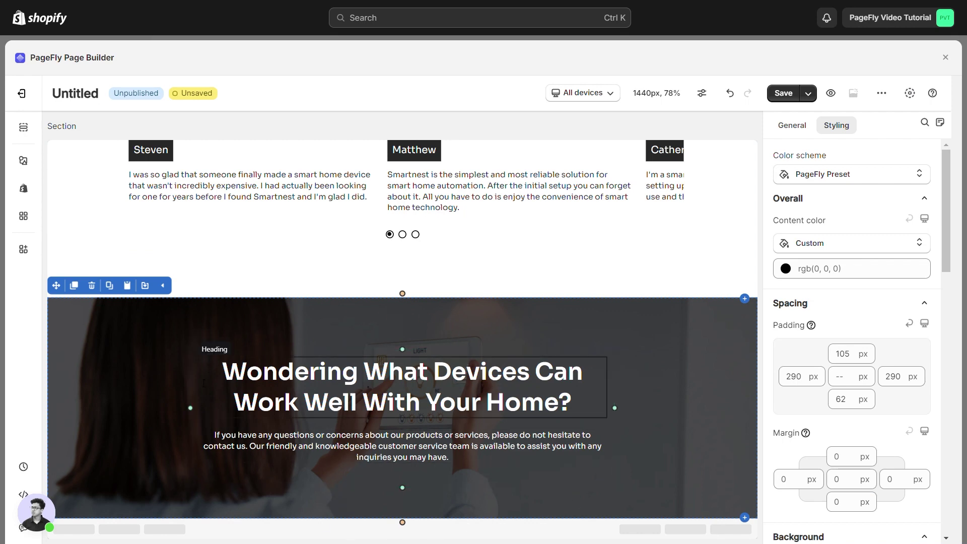
- Enable the Klaviyo integration in PageFly's third-party integrations manager, filtering by 'Klav'
left_click(25, 219)
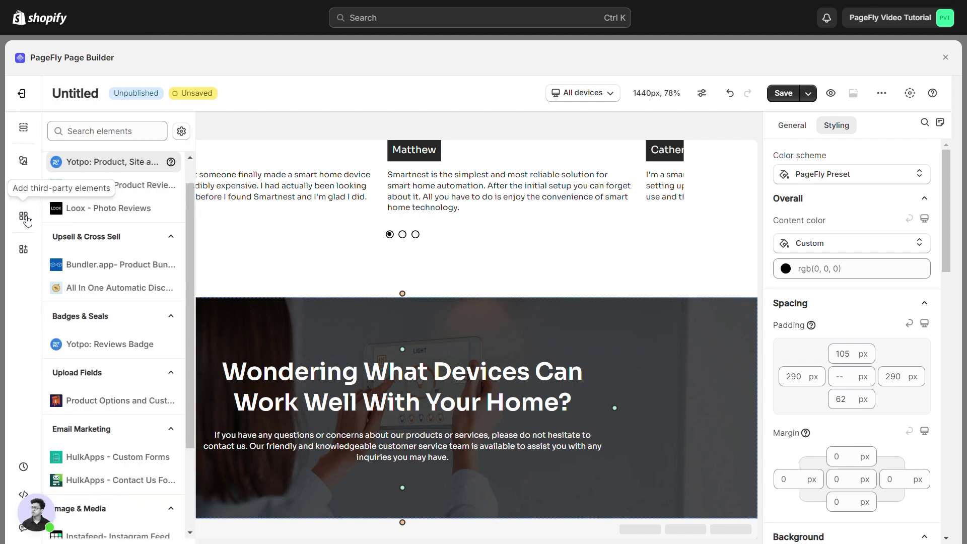
left_click(182, 131)
left_click(120, 157)
type("Klaviyo")
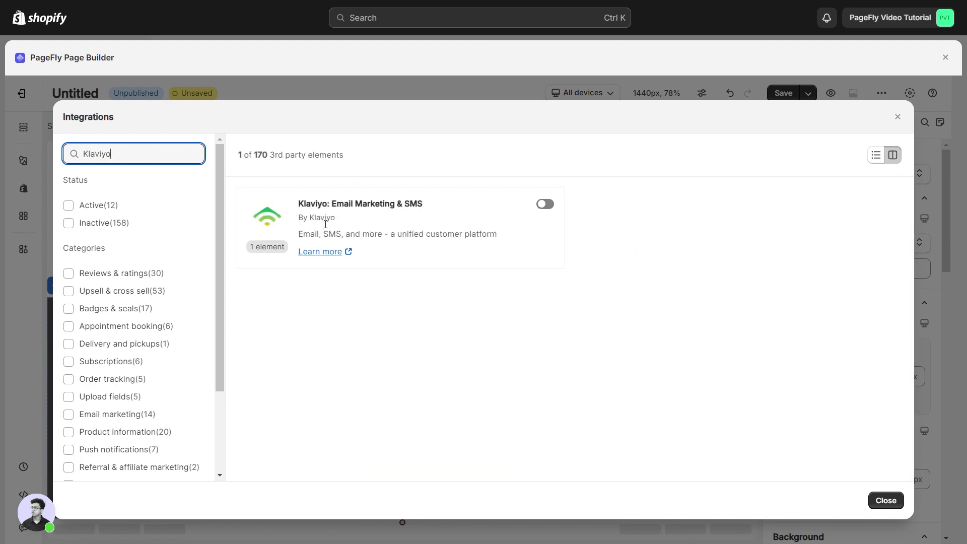
left_click(551, 207)
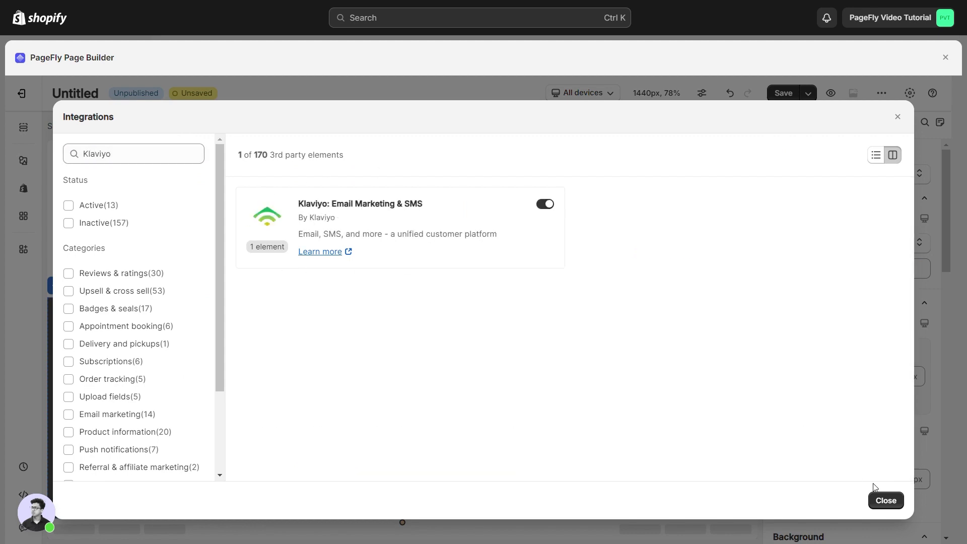
left_click(887, 501)
scroll(119, 356, "down", 3)
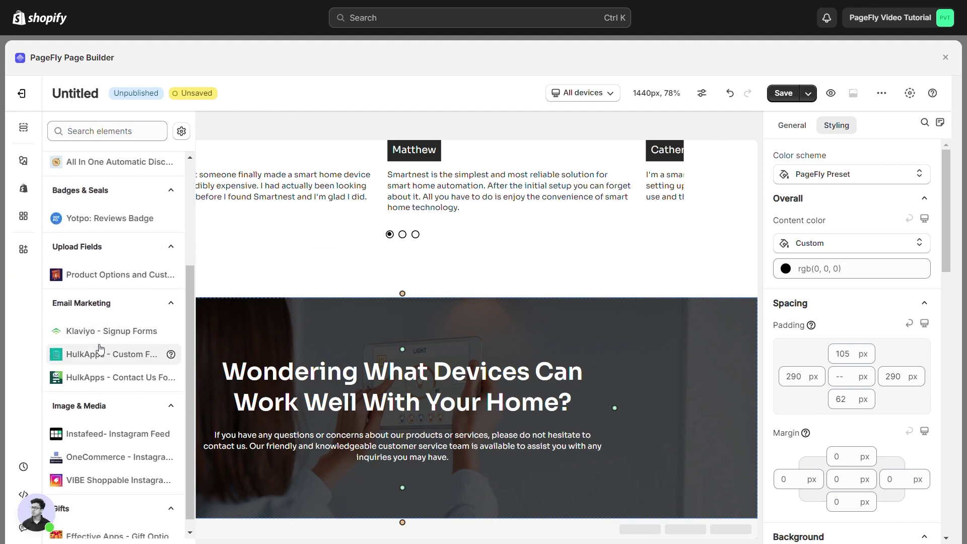
- Place the Klaviyo - Signup Forms element in the hero section below the paragraph text
left_click(121, 333)
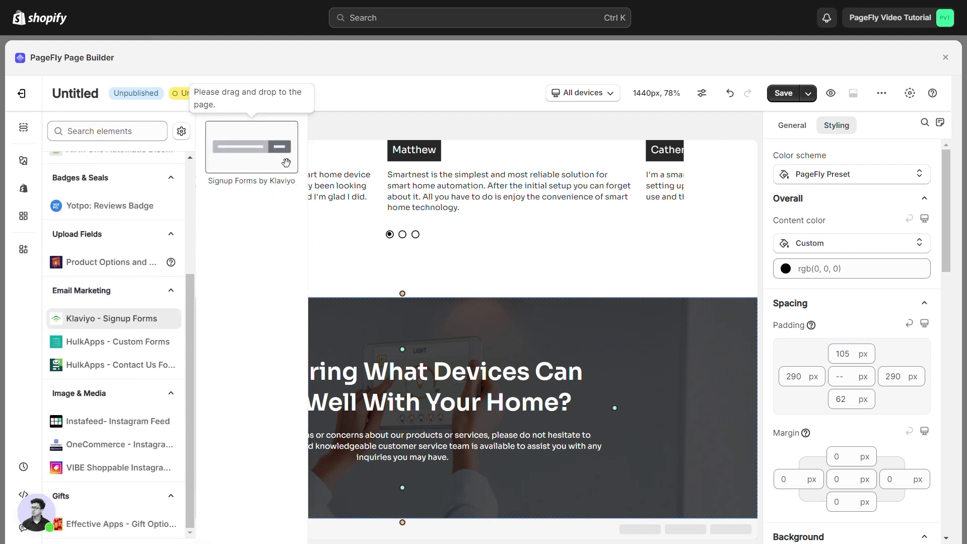
left_click(398, 467)
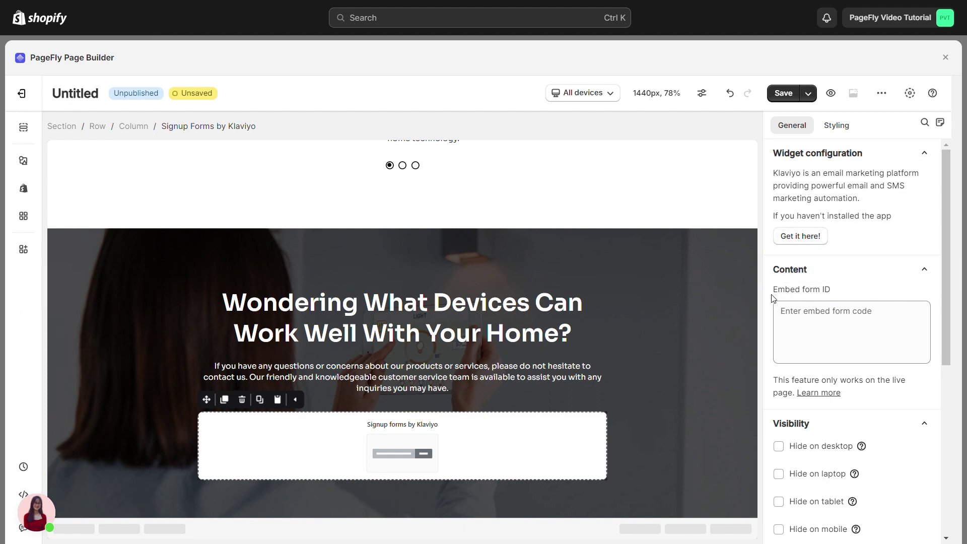
- Paste the embed code <div class="klaviyo-form-V8VYZz"></div> into the element's Embed form ID field
left_click(798, 310)
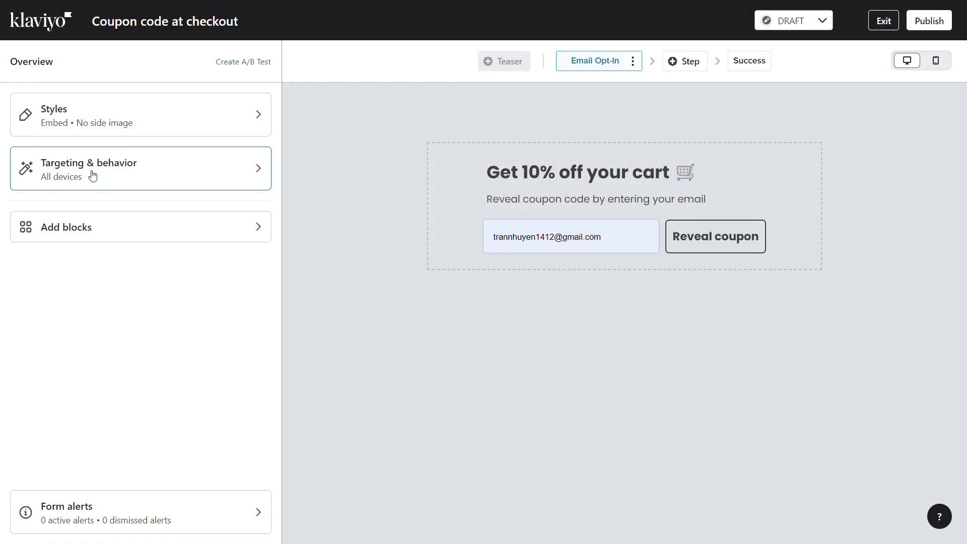
left_click(92, 175)
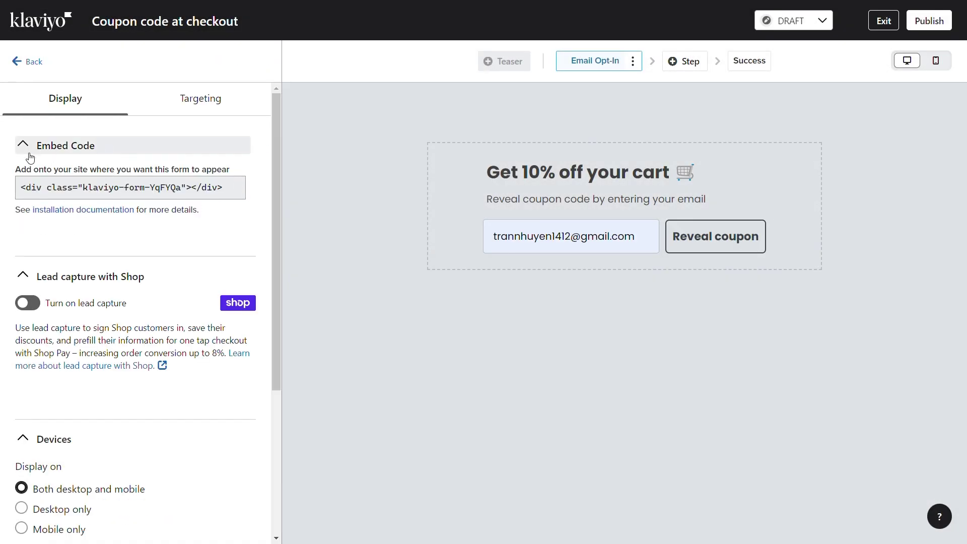
left_click(120, 189)
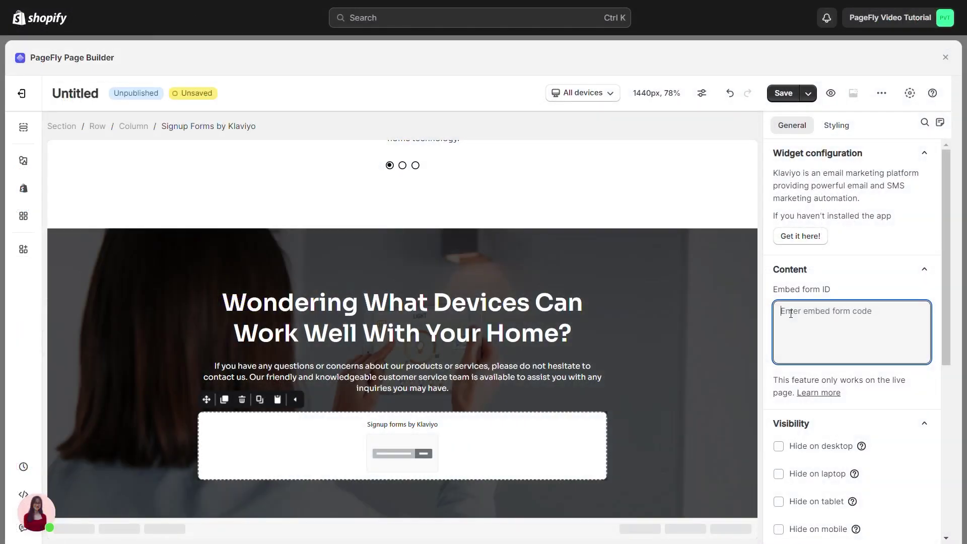
type("<div class=\"klaviyo-form-V8VYZz\"></div>")
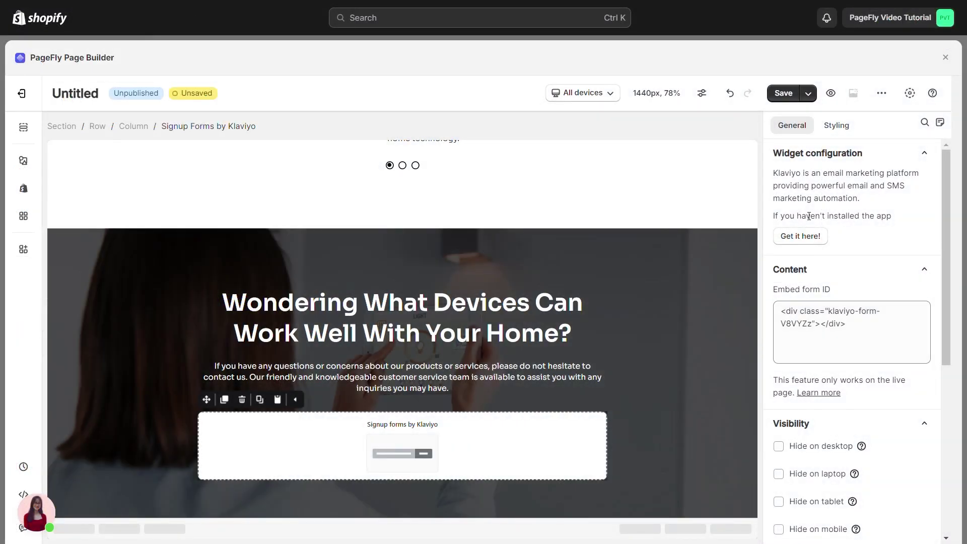
left_click(838, 127)
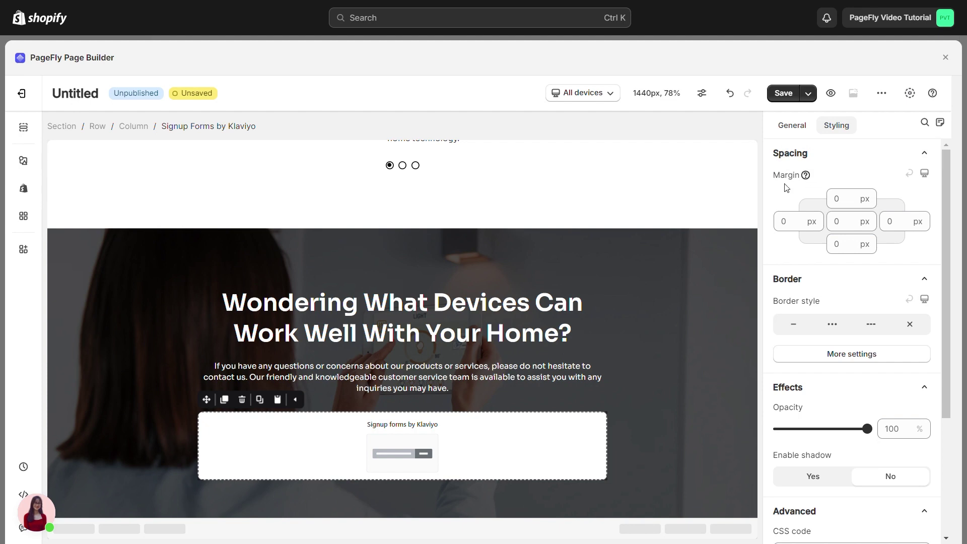
- Set the signup form's border style to none, adjust its opacity, and save and publish the page
scroll(784, 204, "down", 1)
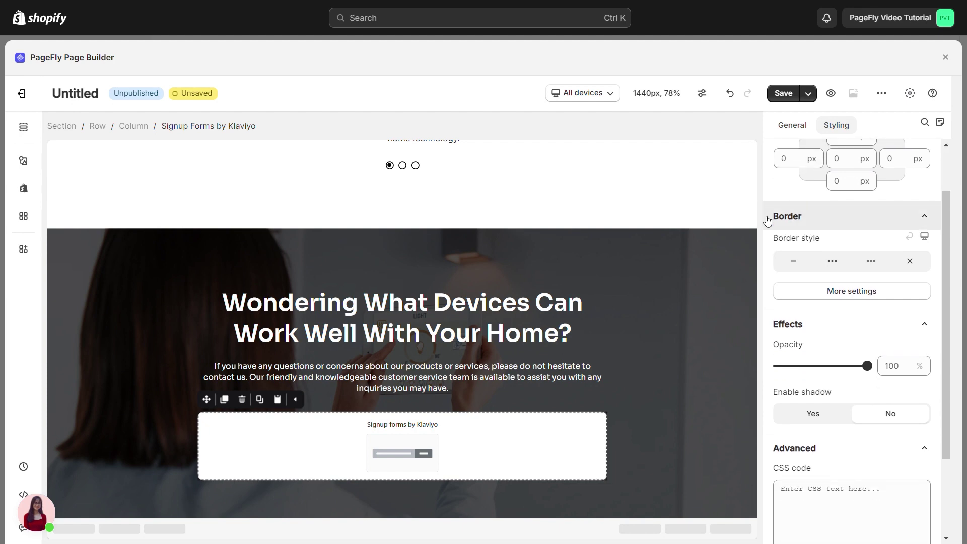
left_click(802, 263)
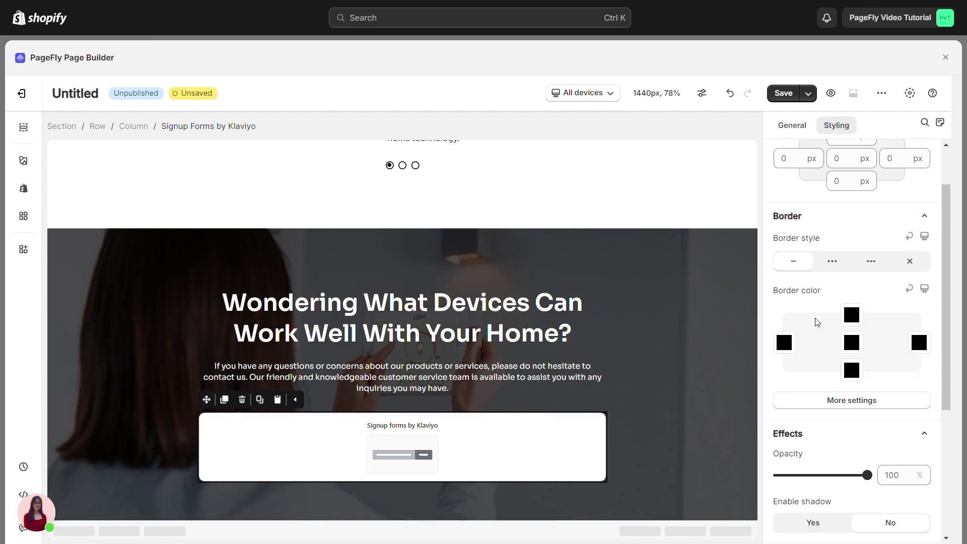
left_click(835, 401)
left_click(836, 402)
left_click(910, 261)
scroll(824, 281, "down", 1)
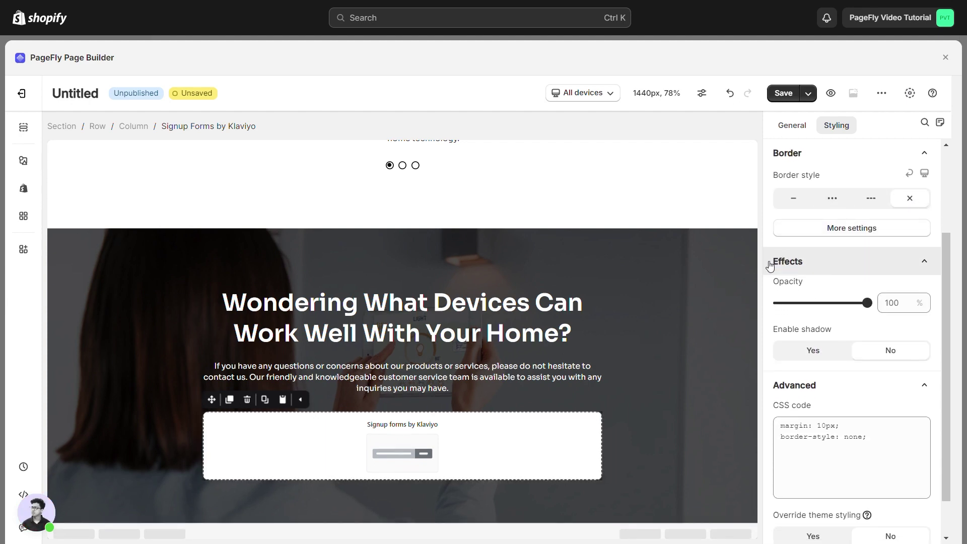
mouse_move(868, 306)
left_mouse_down()
mouse_move(839, 308)
mouse_move(867, 305)
left_mouse_up()
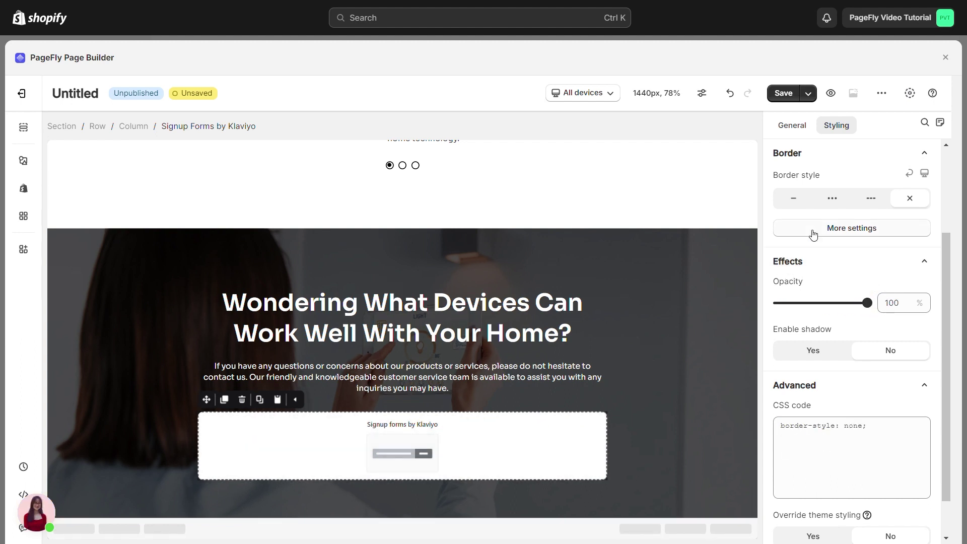
left_click(808, 93)
left_click(777, 123)
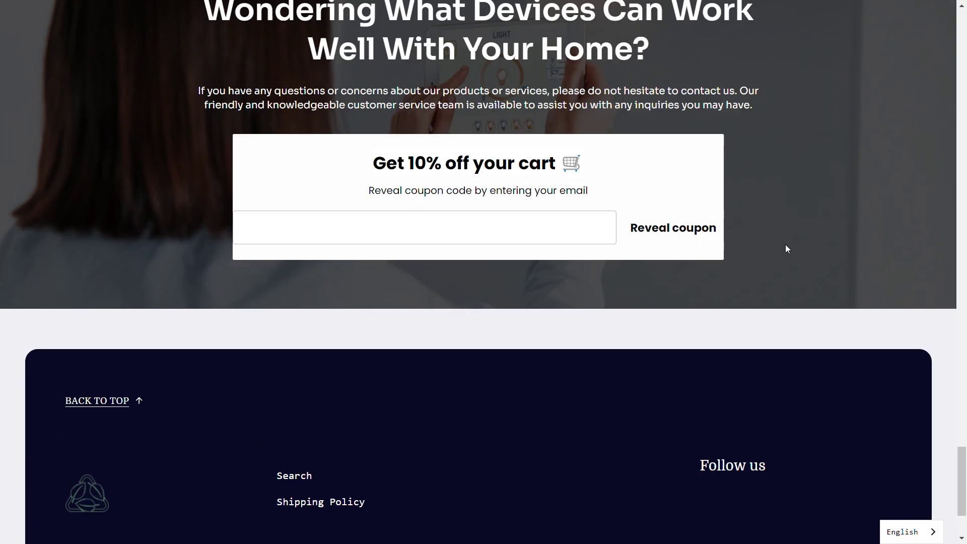
- Scroll the live store page to confirm the 'Get 10% off your cart' form below the hero text
scroll(787, 248, "up", 4)
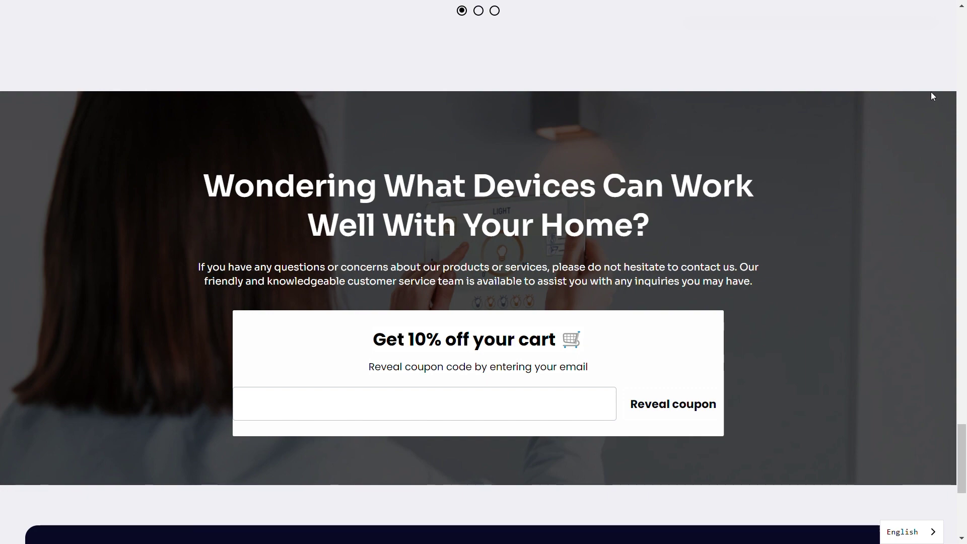